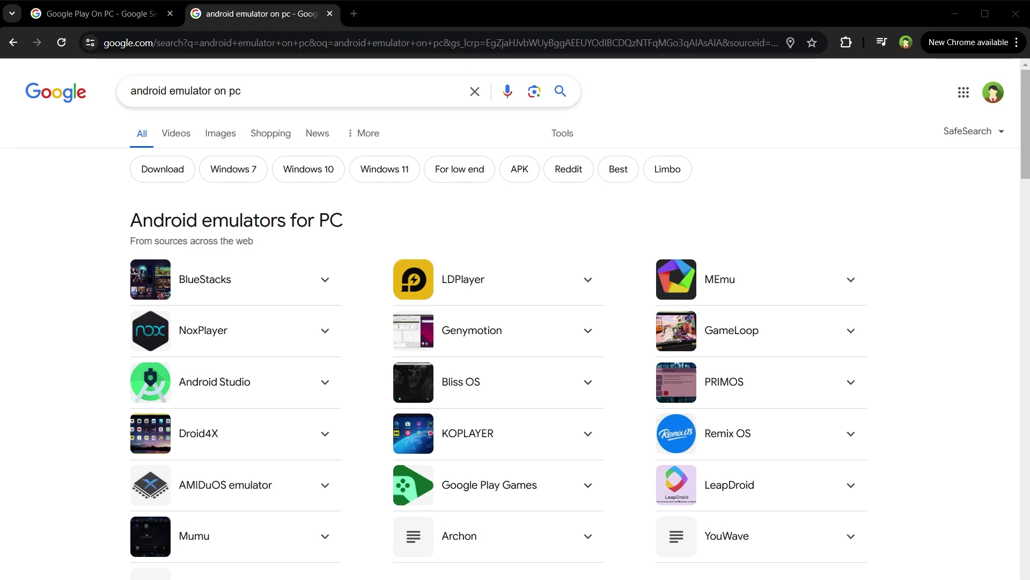
Open the Google Play Games result from the Google Play On PC search in a new browser tab and switch to it
key("alt+Tab")
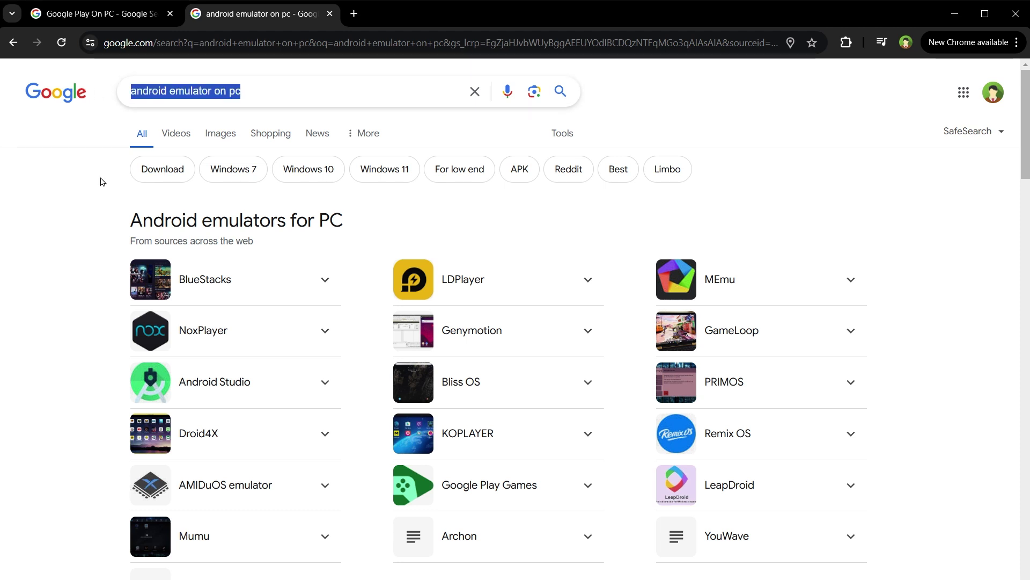
left_click(75, 293)
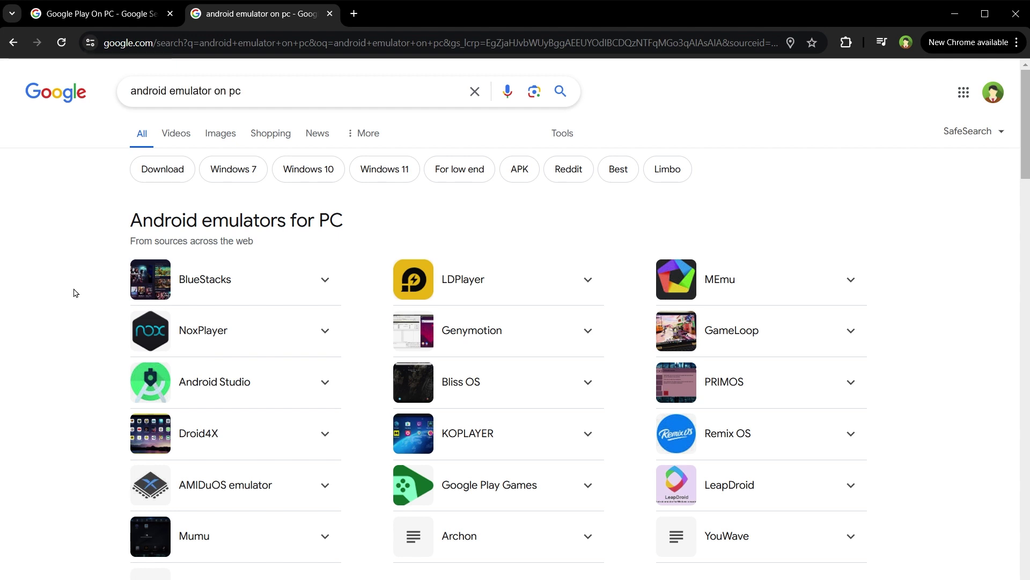
key("ctrl+shift+Tab")
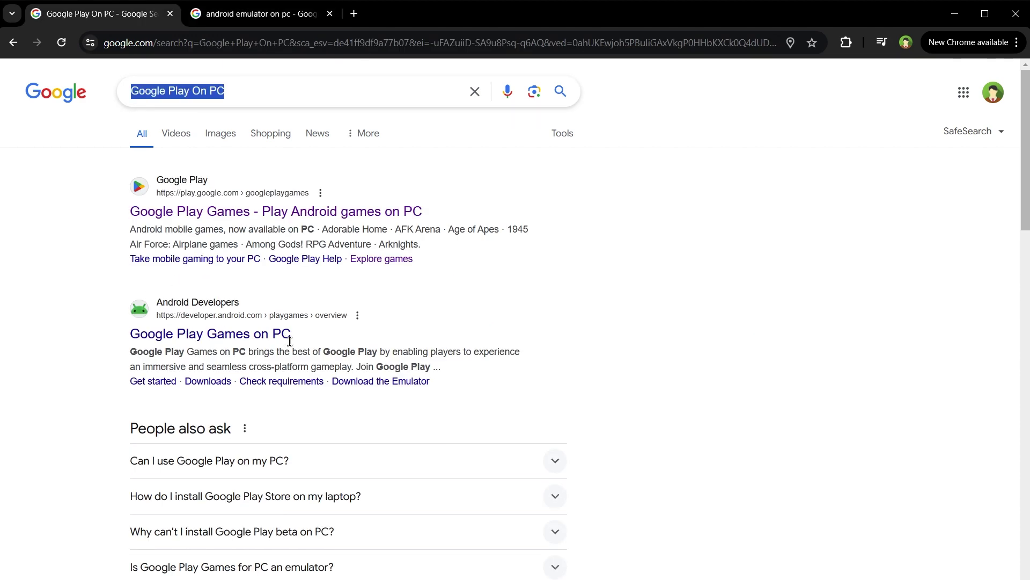
right_click(289, 210)
left_click(308, 217)
left_click_drag(268, 14, 424, 14)
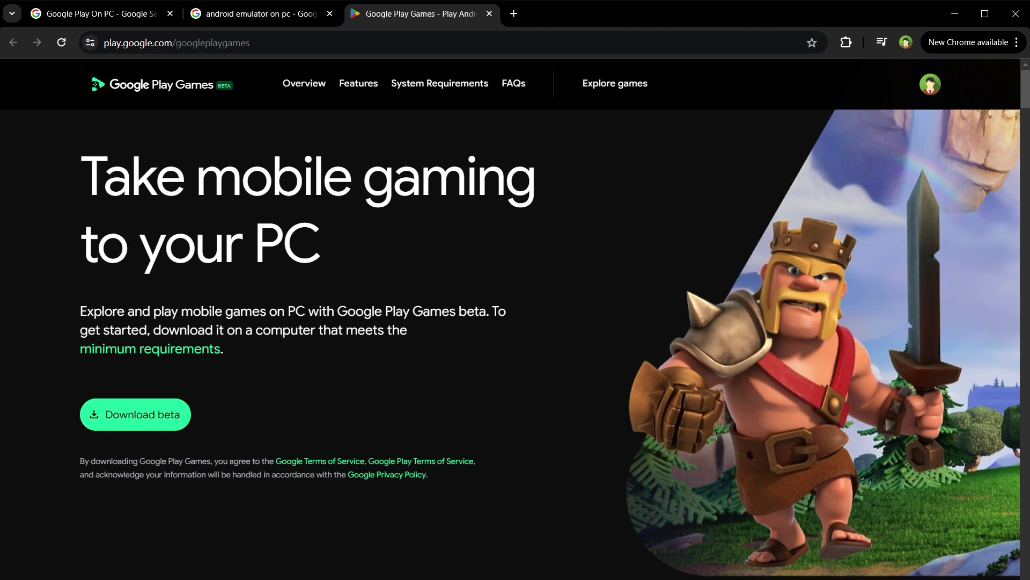
Go to the Google Play Games system requirements and highlight the OS and Memory entries among the minimum requirements
left_click_drag(90, 168, 402, 230)
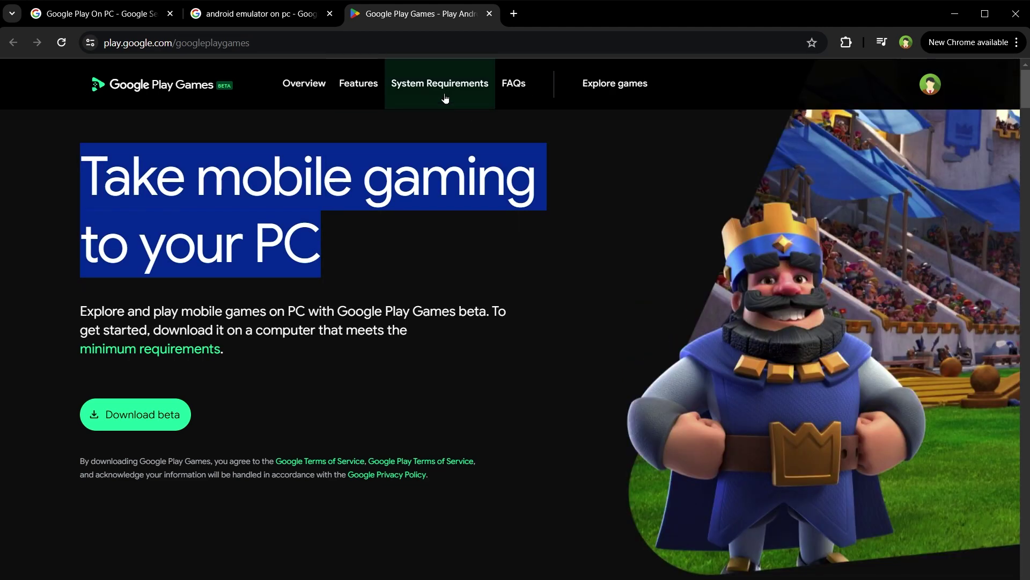
left_click(442, 84)
left_click_drag(502, 260, 642, 263)
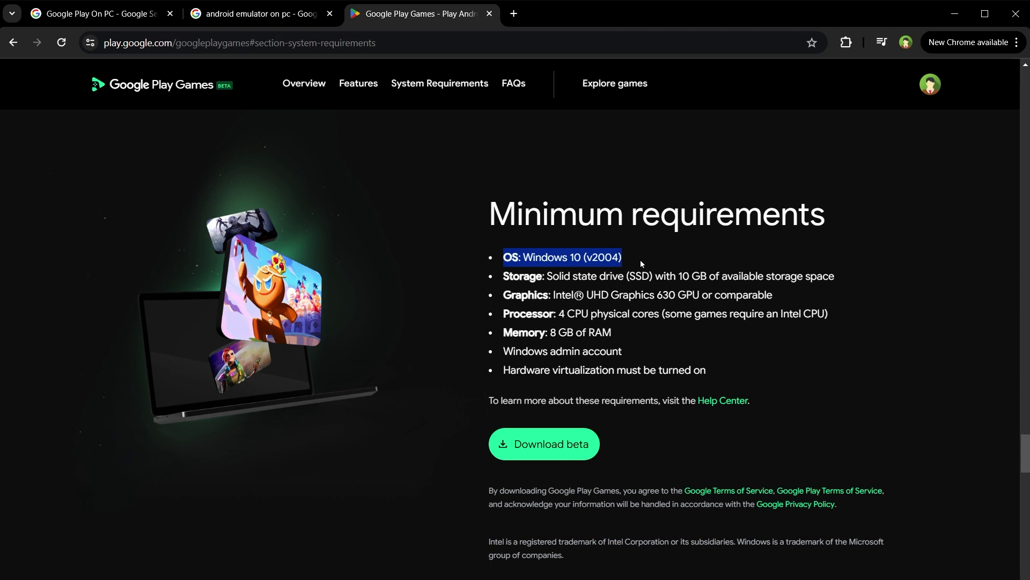
left_click_drag(501, 333, 692, 329)
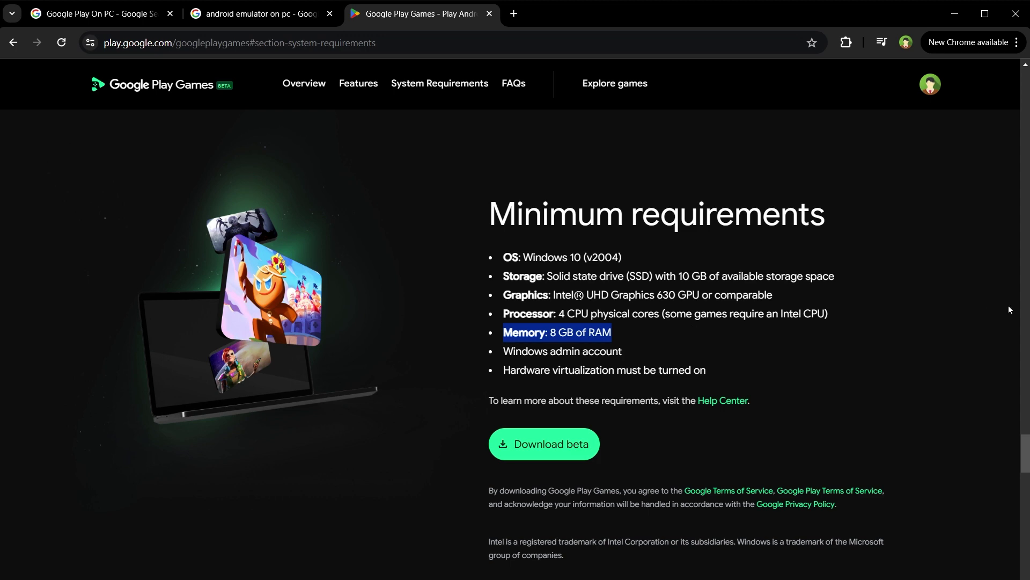
Open the Explore games page in a new tab and look through the titles available on PC
middle_click(623, 101)
left_click(549, 18)
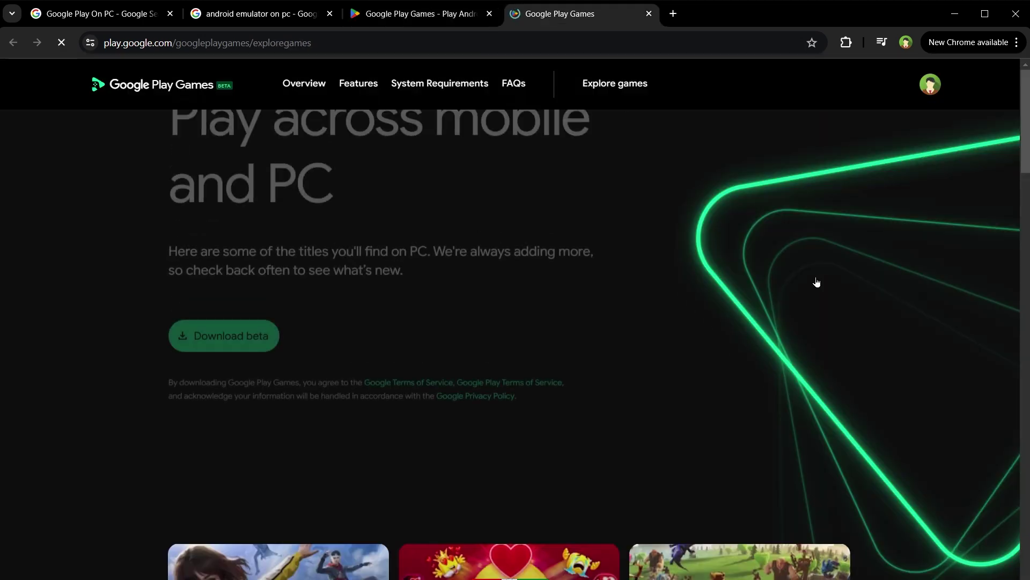
scroll(24, 353, "down", 6)
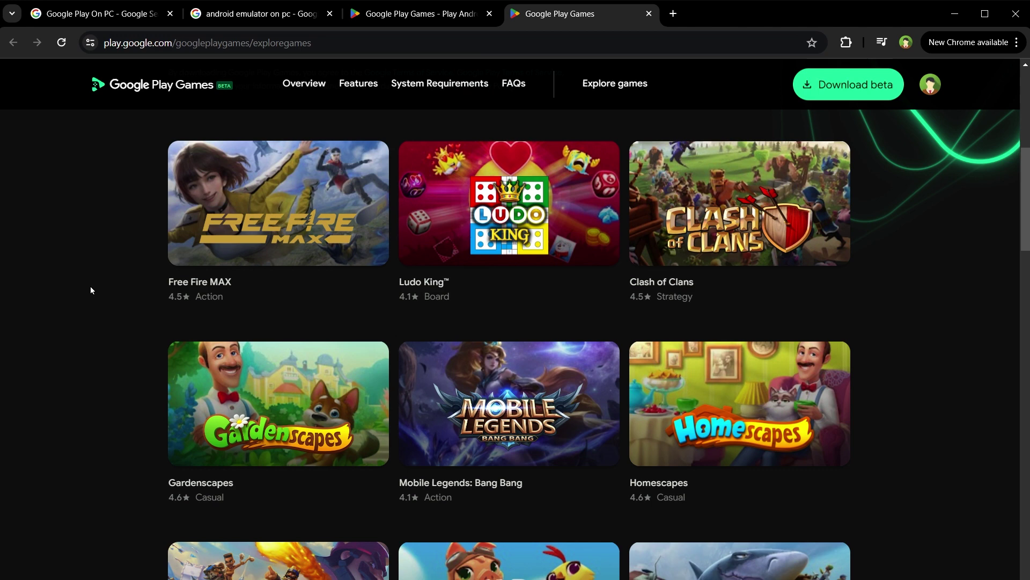
scroll(85, 292, "down", 5)
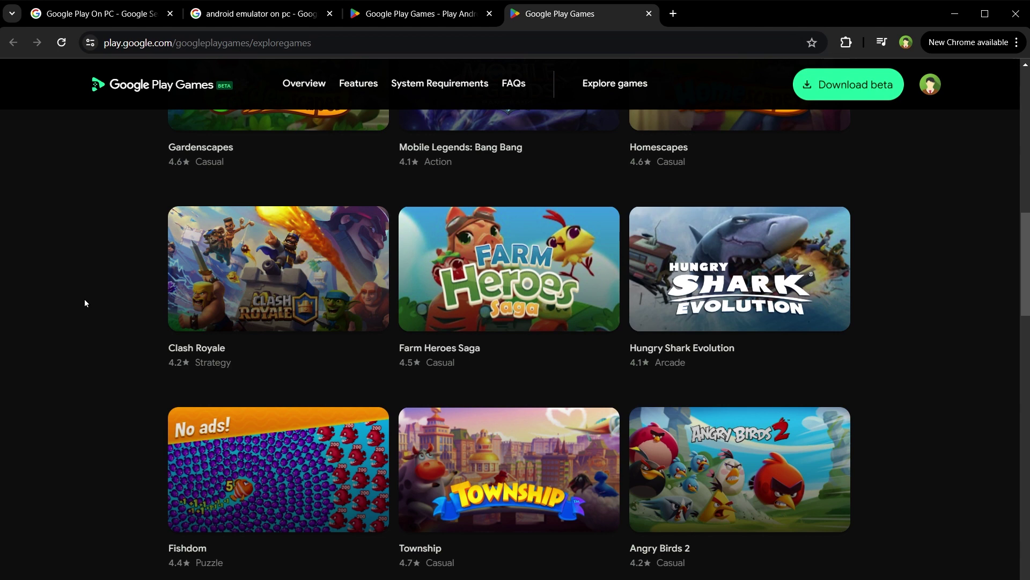
Download the Google Play Games beta installer and install the program in C:\Program Files\Google\Play Games
key("ctrl+shift+Tab")
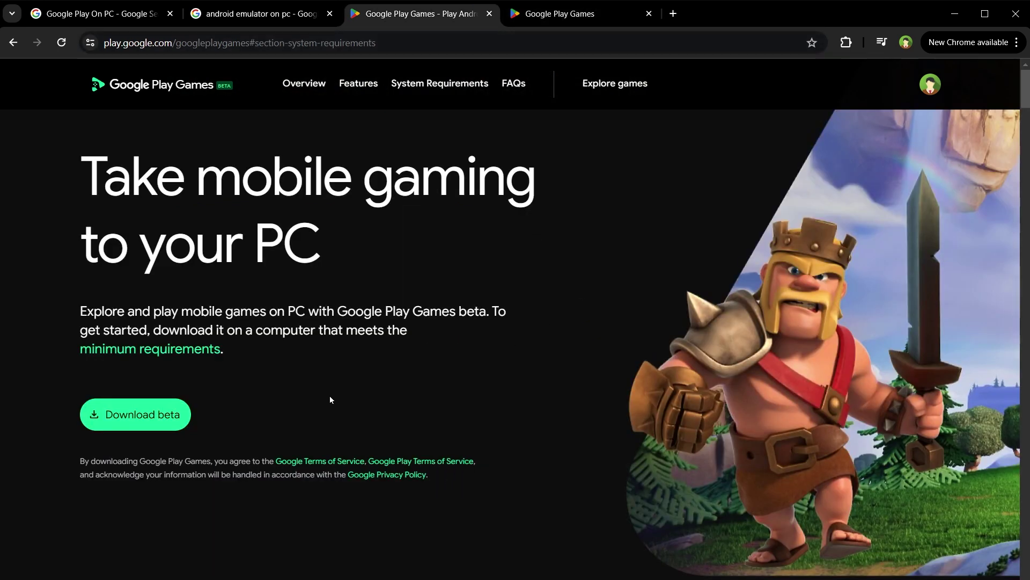
left_click(152, 417)
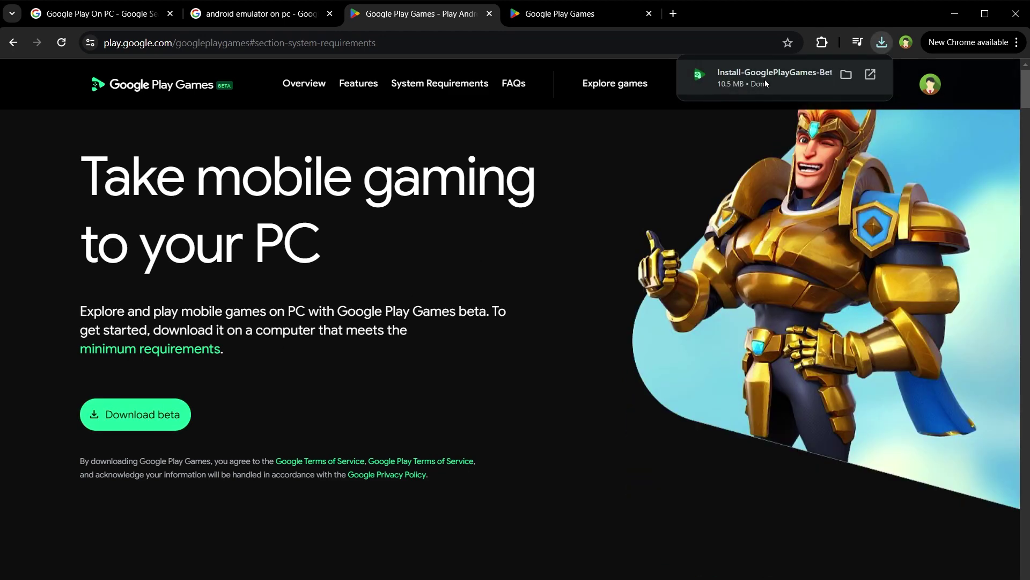
left_click(768, 76)
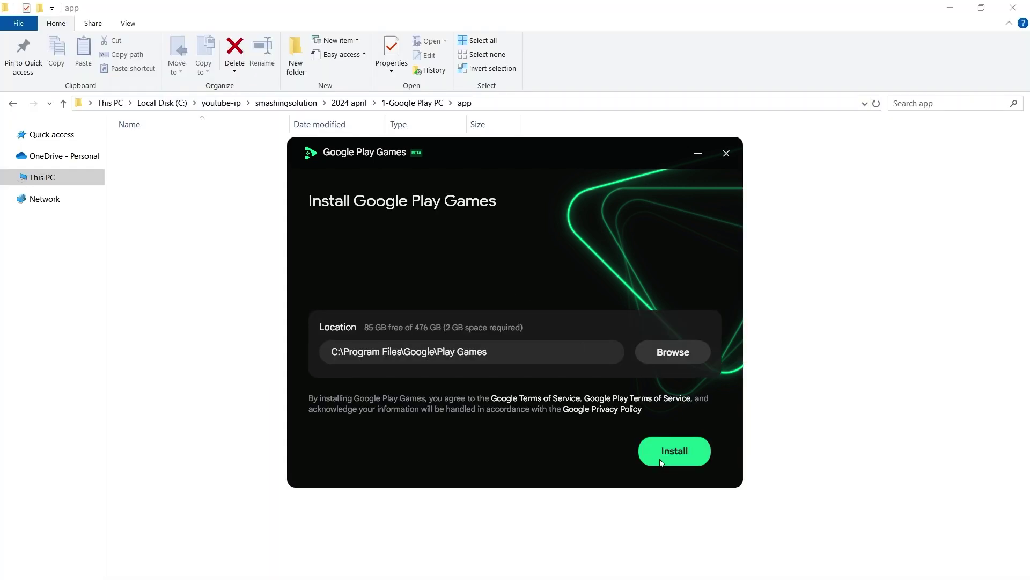
left_click(660, 460)
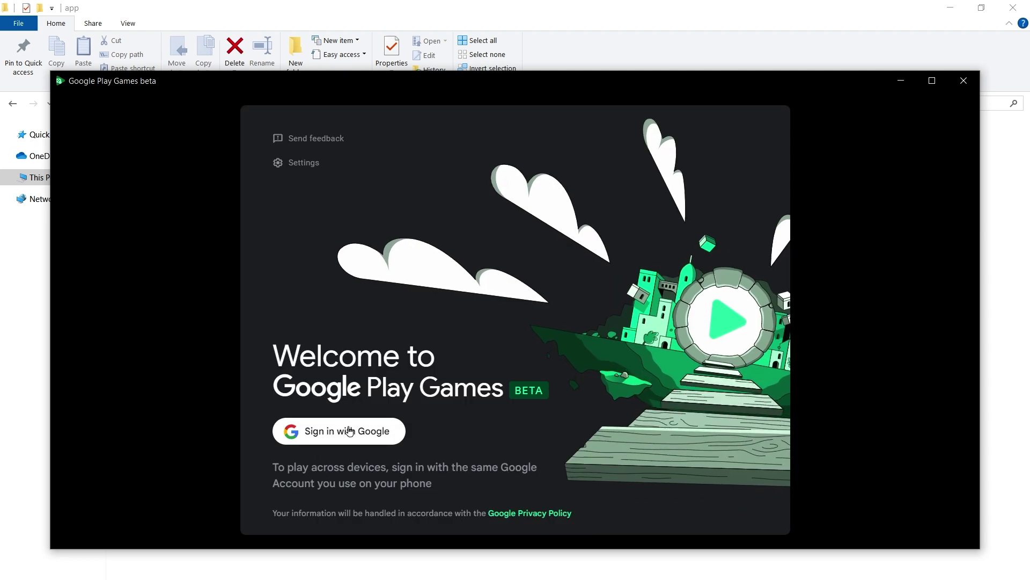
Sign in to Google Play Games with the Google account, confirm the profile and accept the terms
left_click(350, 429)
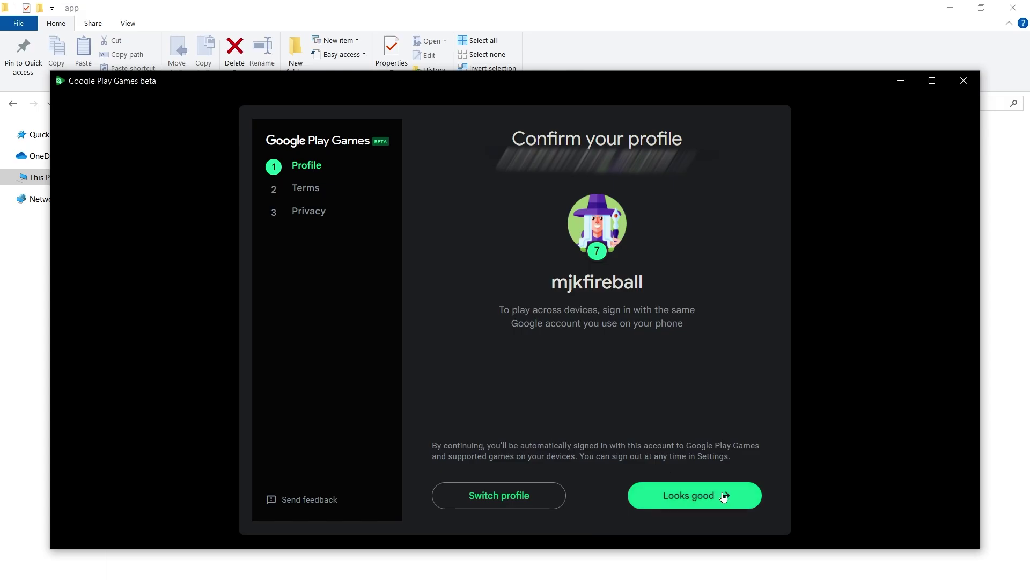
left_click(724, 494)
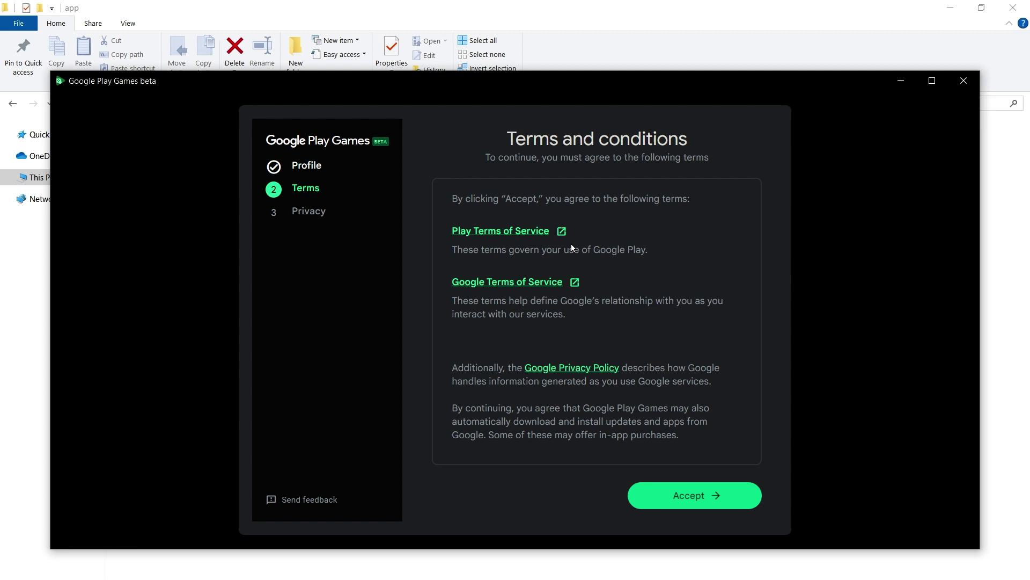
left_click(711, 506)
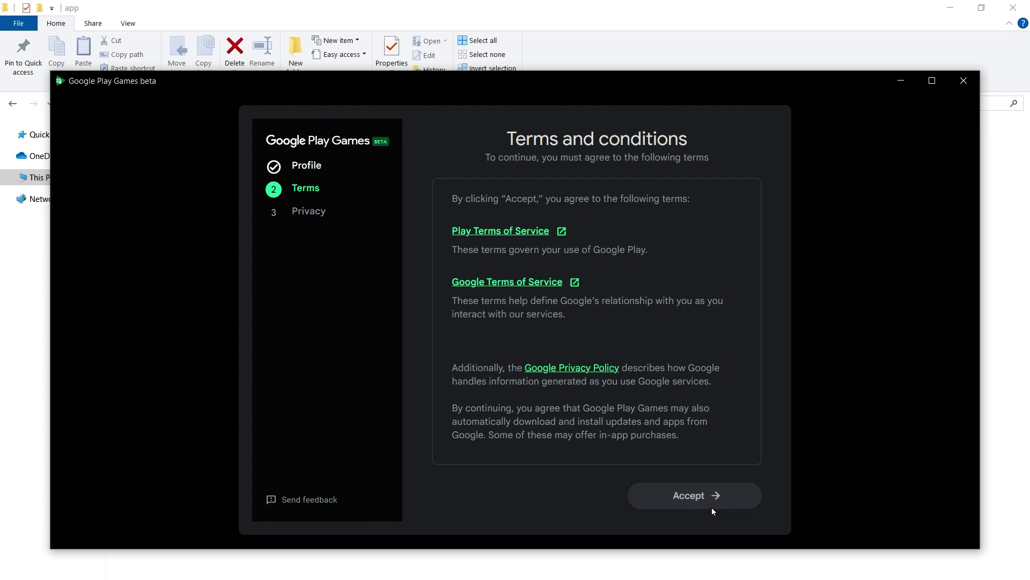
left_click(720, 489)
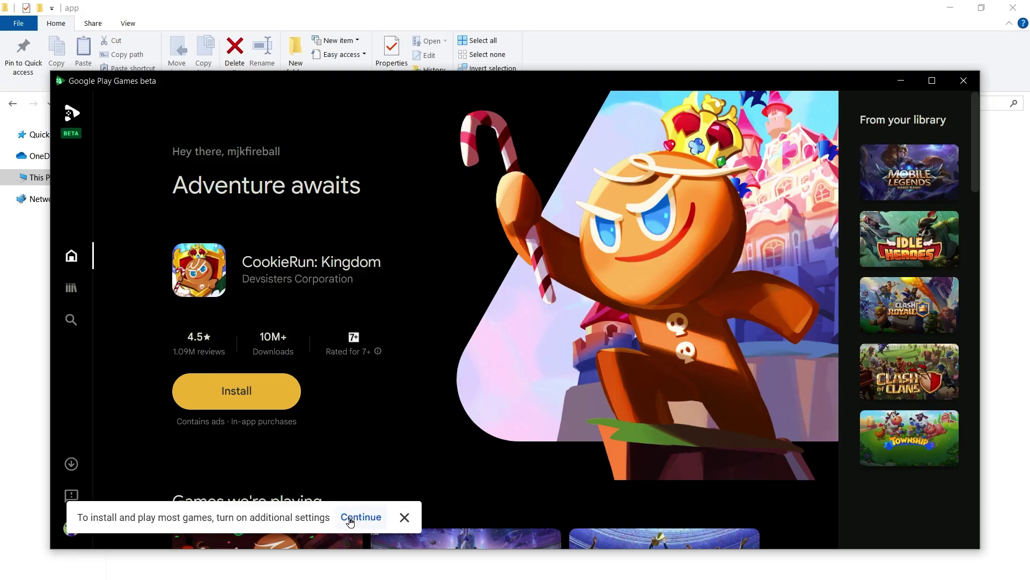
Try to turn on the additional settings for installing games and dismiss the hardware virtualization notice
left_click(548, 535)
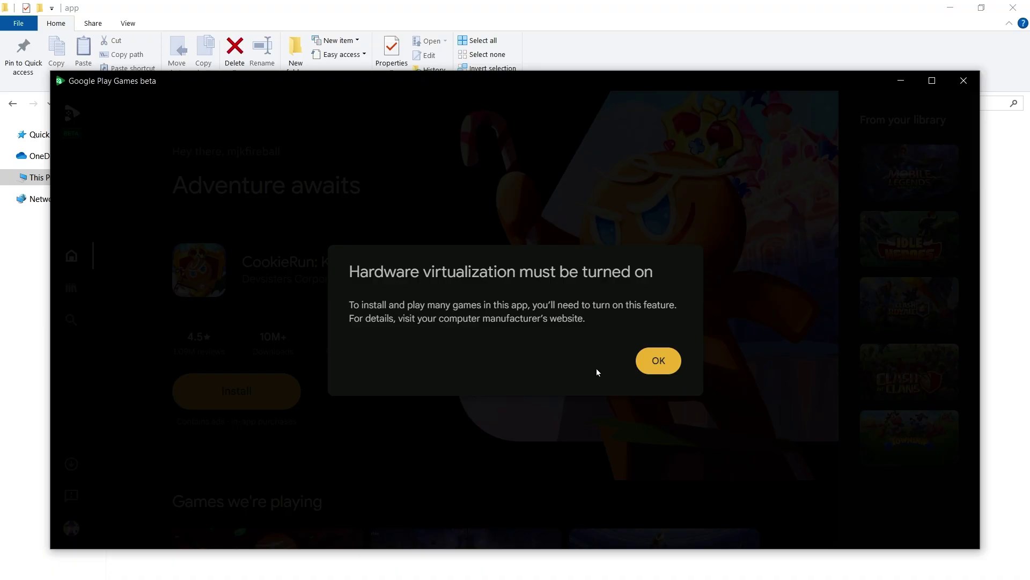
left_click(650, 366)
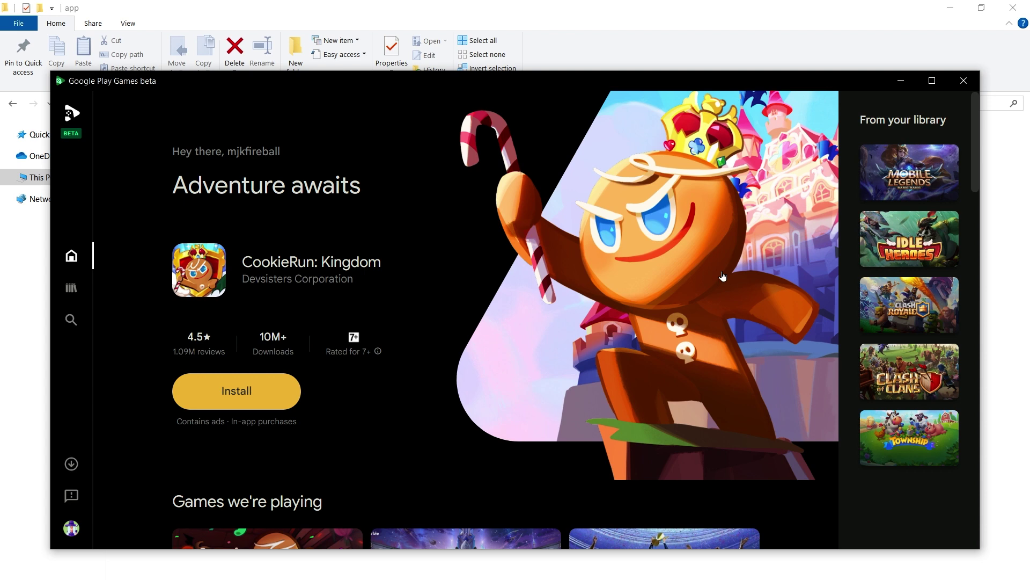
View the Clash Royale page from the library and browse the games in the Explore catalogue
left_click(927, 315)
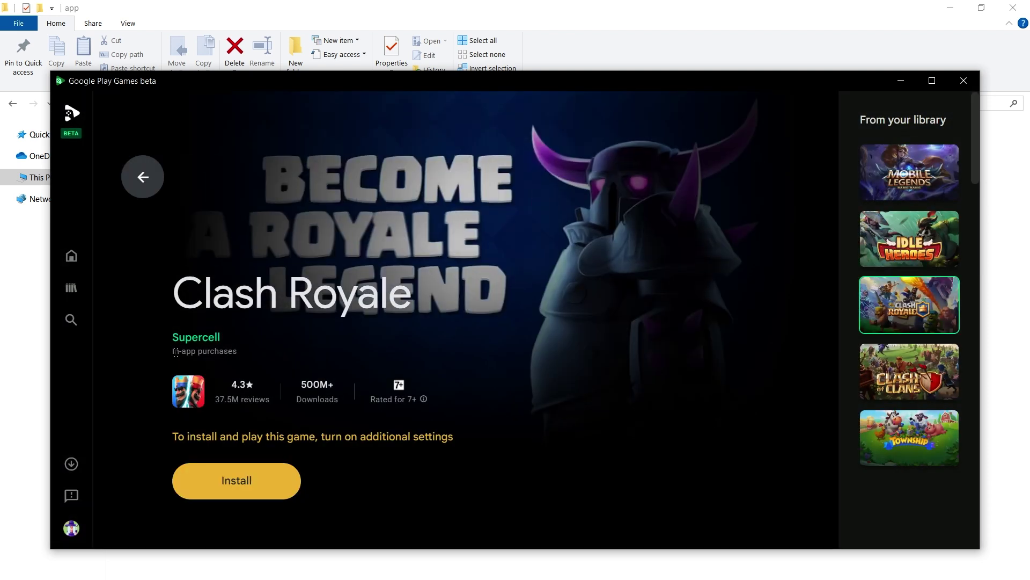
left_click(70, 323)
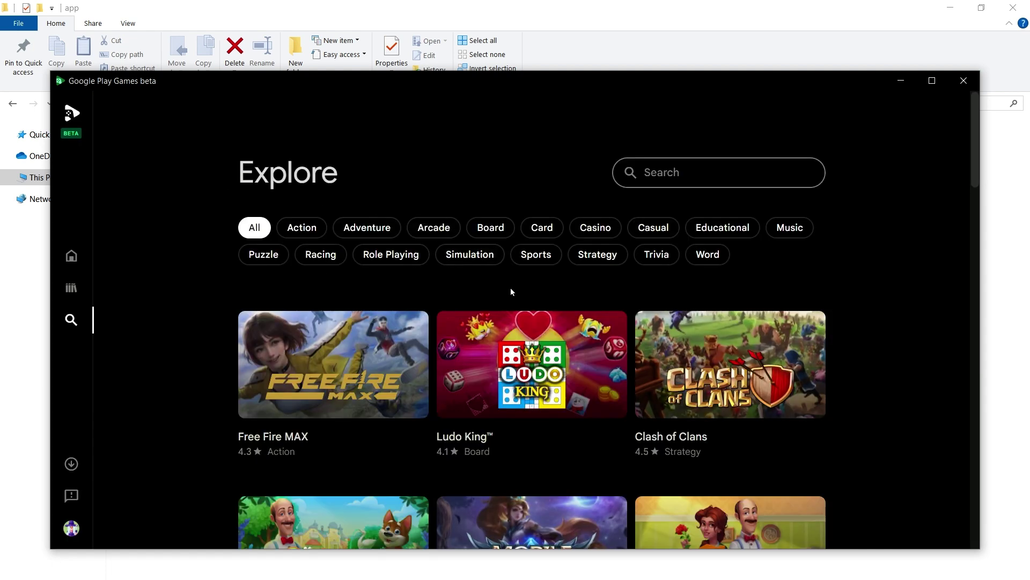
left_click(761, 168)
scroll(905, 367, "down", 15)
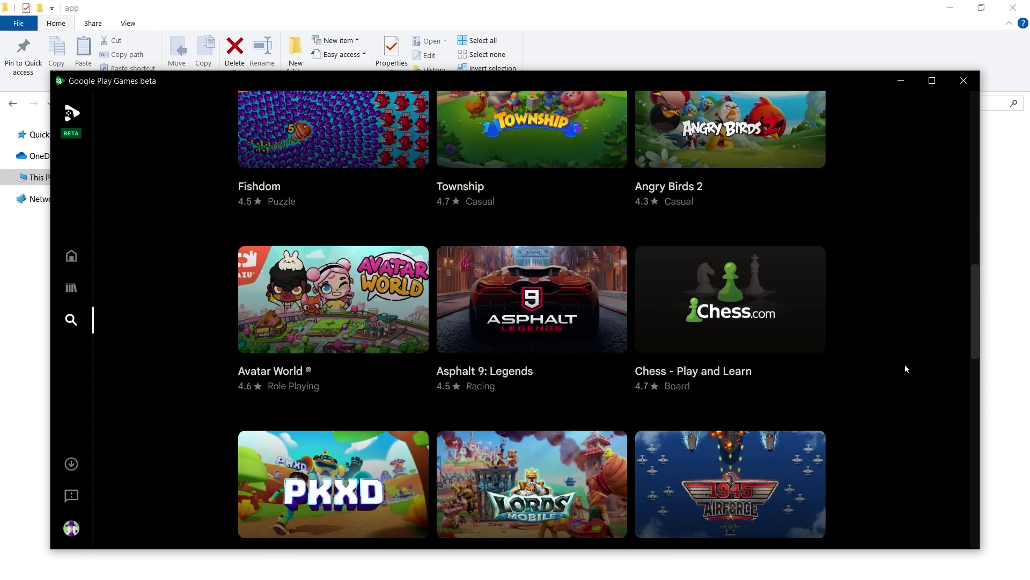
Maximize the Google Play Games window and install Clash Royale
key("super+Up")
left_click(267, 253)
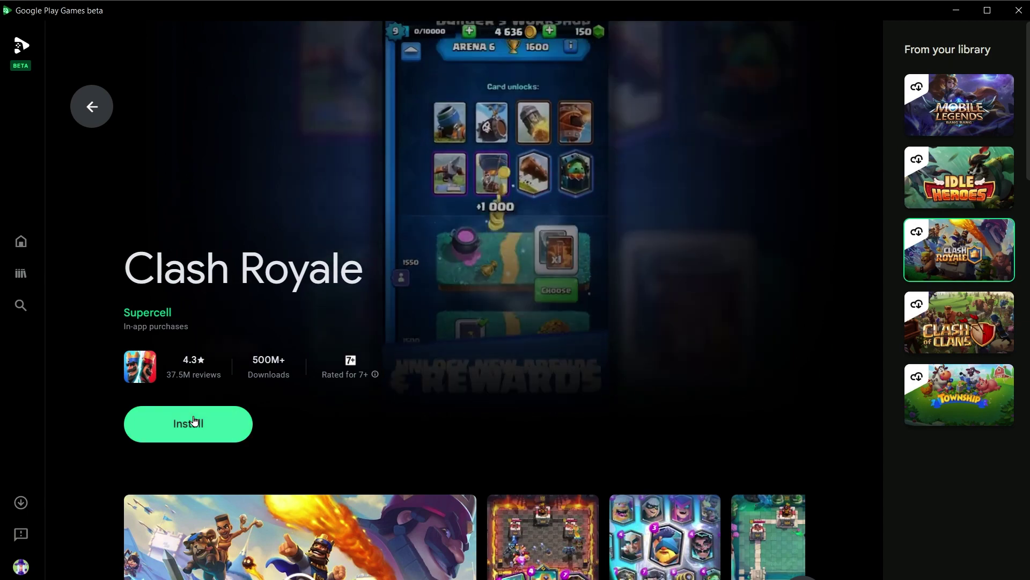
left_click(195, 421)
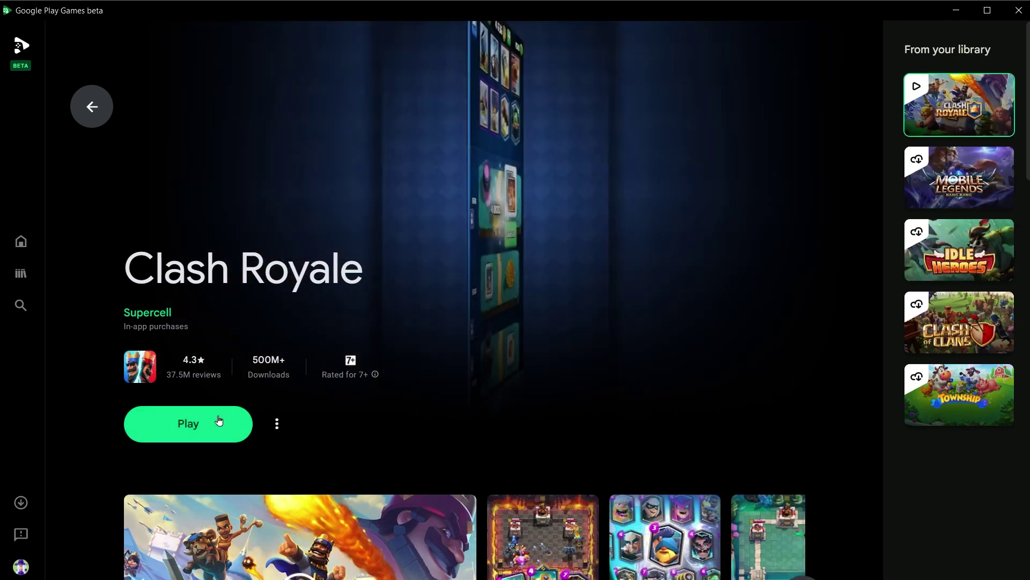
Launch Clash Royale and continue with the Supercell ID login to load the King Level 47 progress
left_click(217, 422)
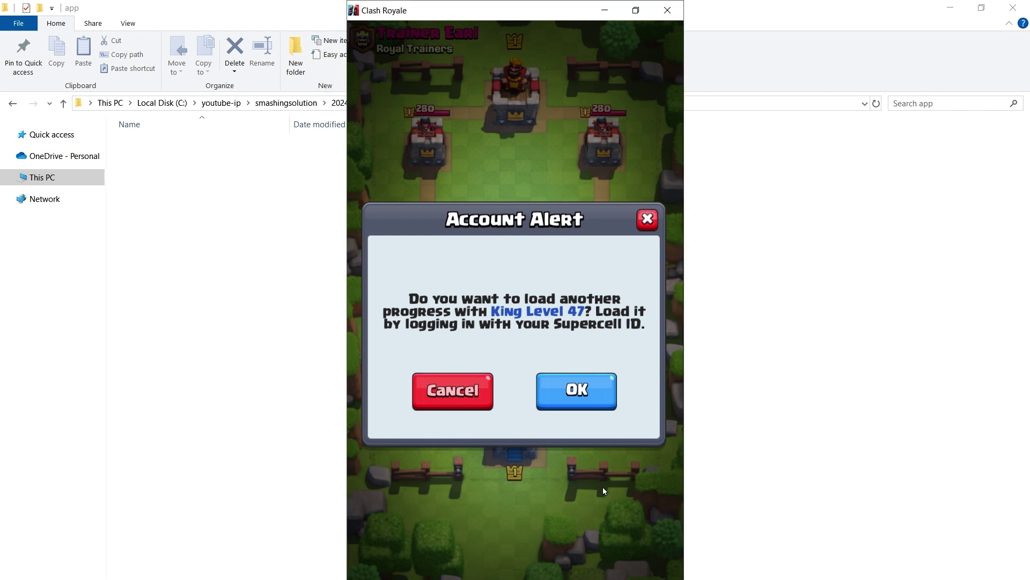
left_click(578, 404)
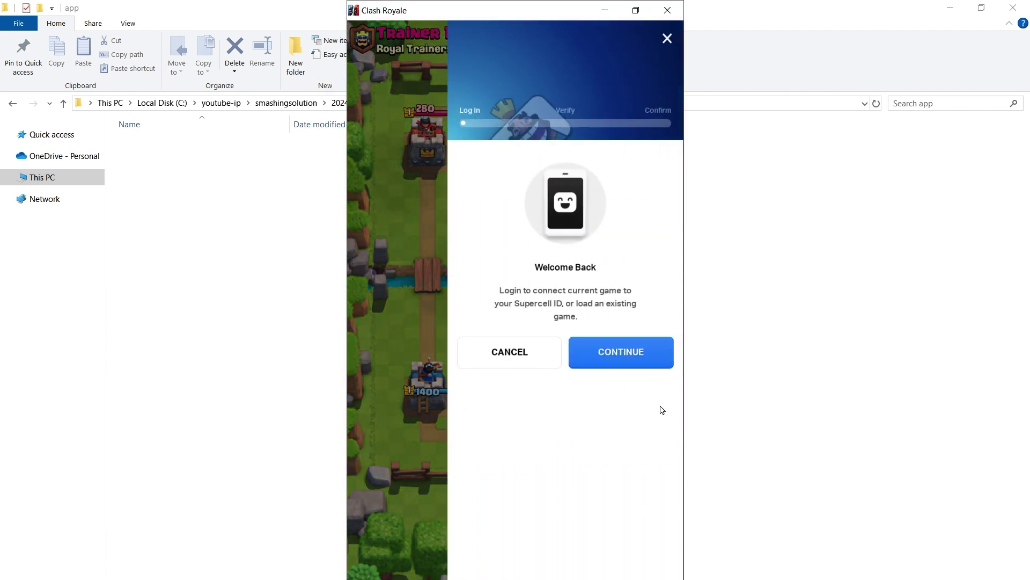
left_click(629, 354)
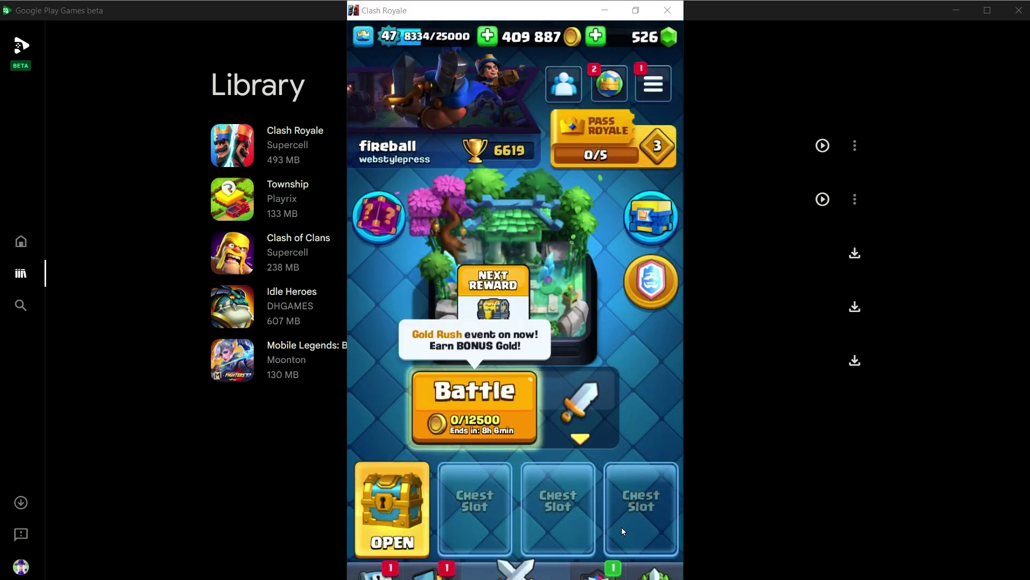
Open the golden chest in the first Clash Royale chest slot and collect all of its rewards
left_click(397, 499)
left_click(503, 440)
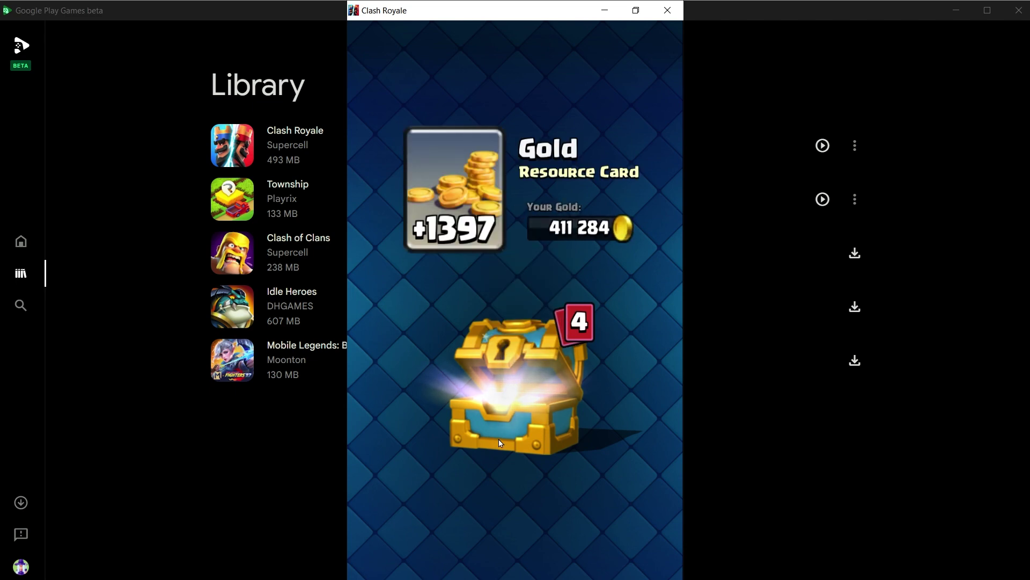
left_click(498, 439)
left_click(498, 442)
left_click(497, 444)
left_click(497, 444)
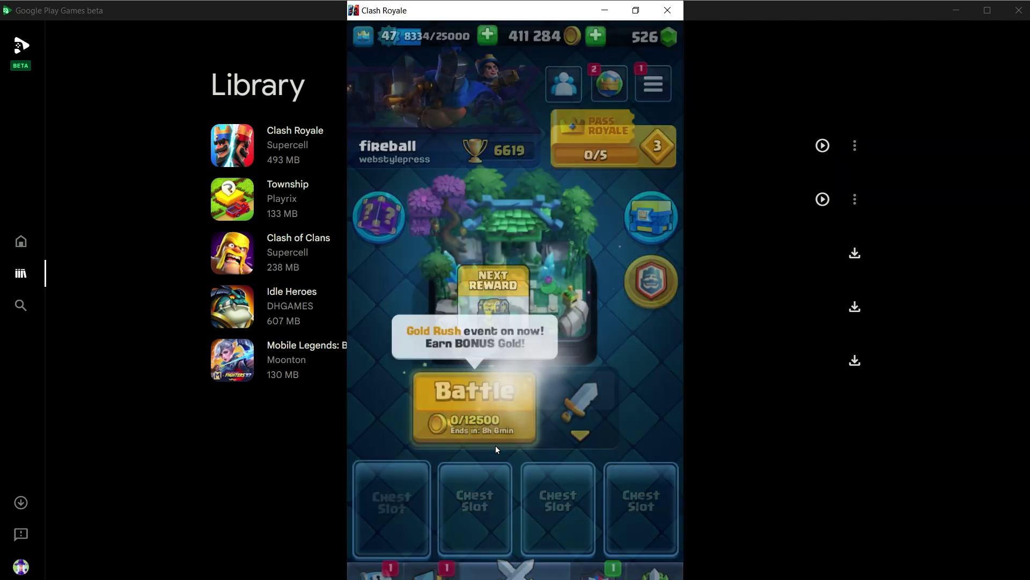
Open the card collection from the Clash Royale home screen
left_click(452, 575)
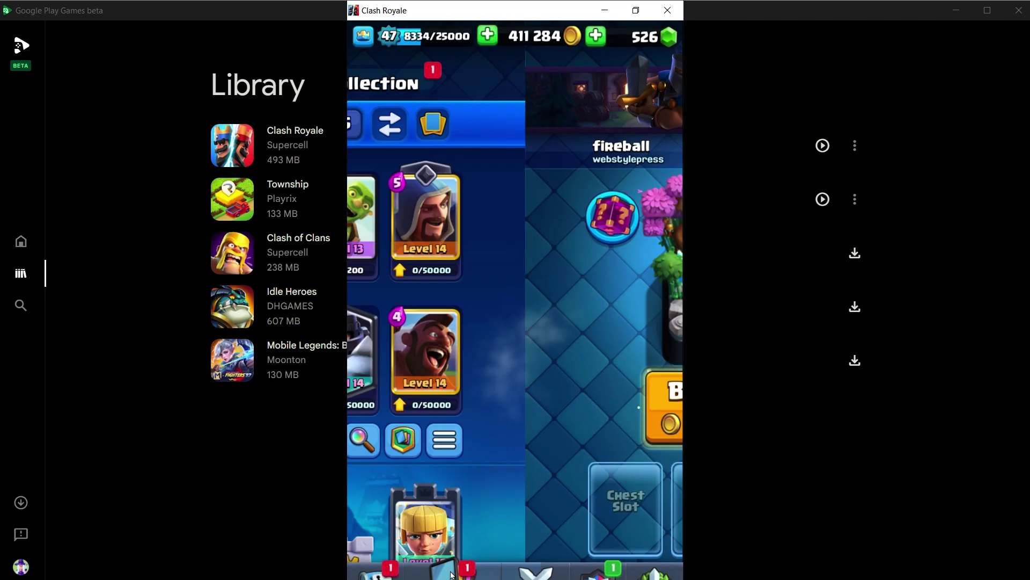
left_click(452, 577)
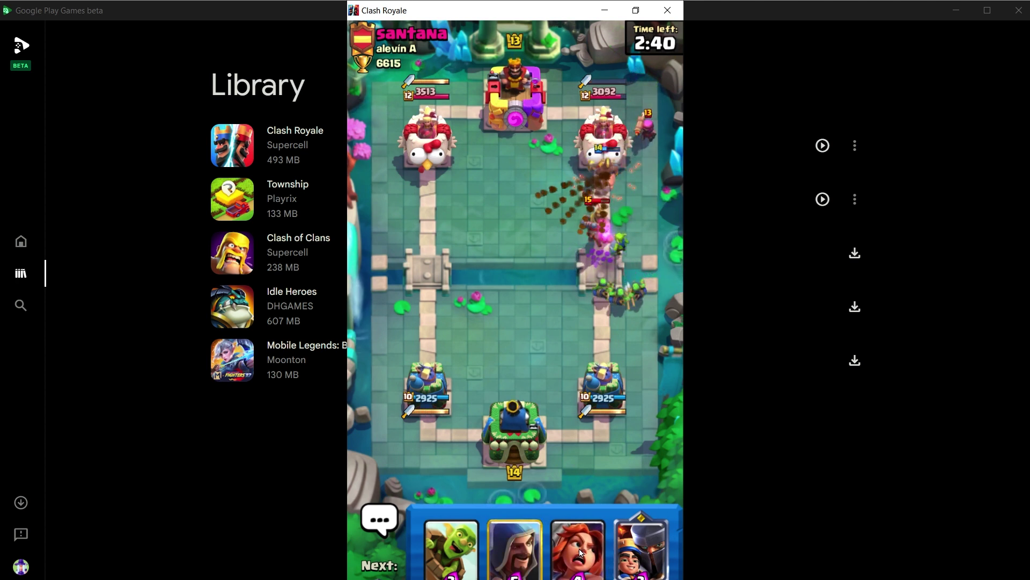
Pick the 4-elixir Valkyrie card from the hand for deployment in the battle arena
left_click(579, 550)
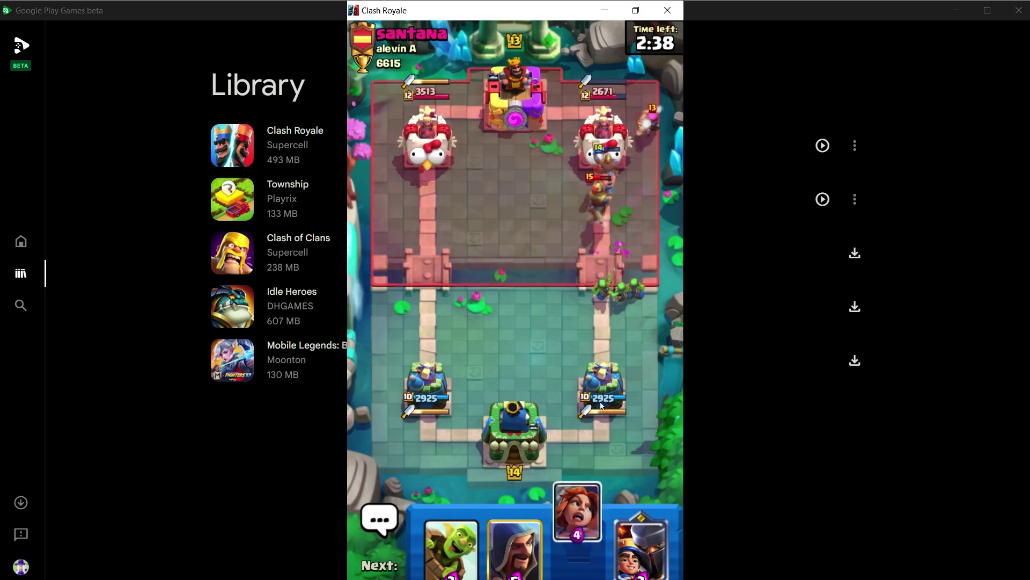